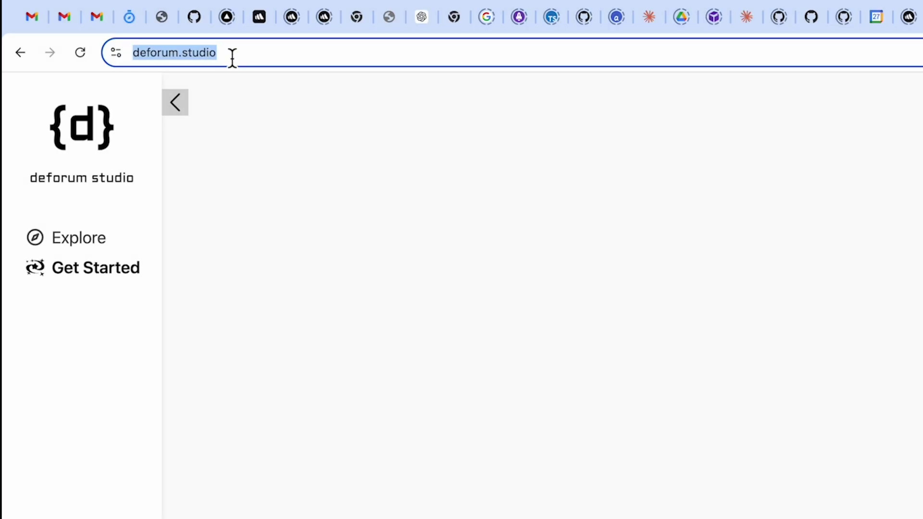
Open the Animate page and dismiss the Classic Motion Preset list without choosing a preset
left_click(917, 376)
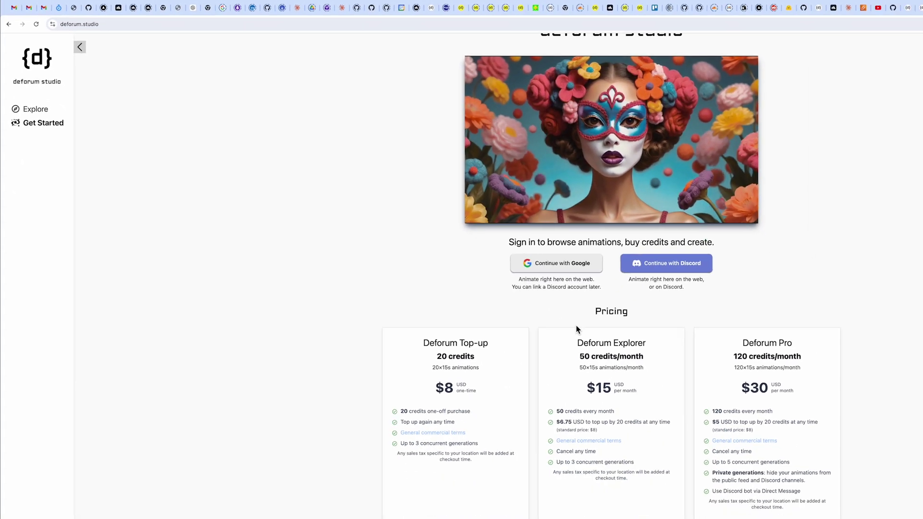
scroll(465, 266, "down", 5)
scroll(465, 266, "down", 3)
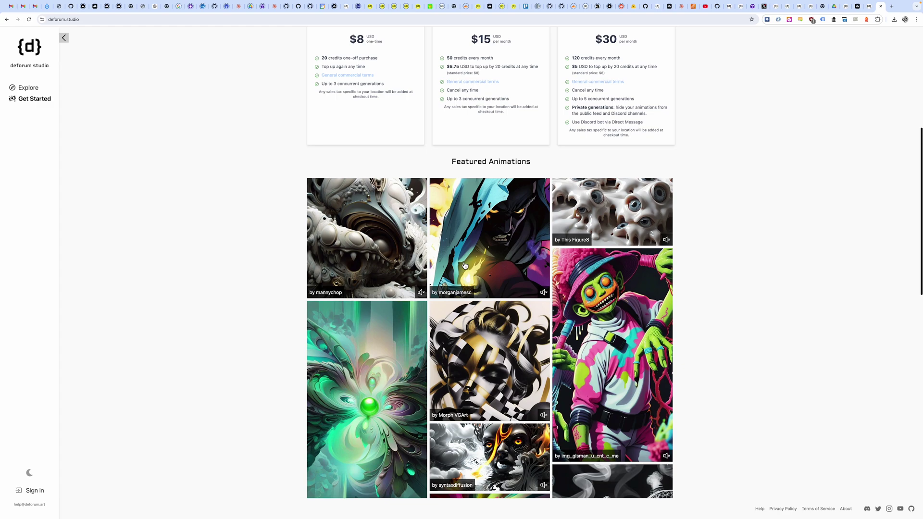
mouse_move(265, 332)
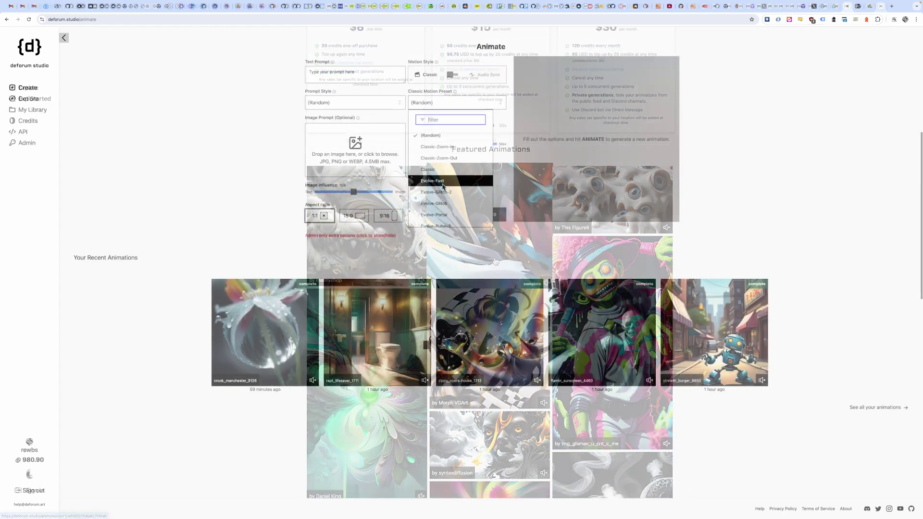
scroll(443, 185, "down", 3)
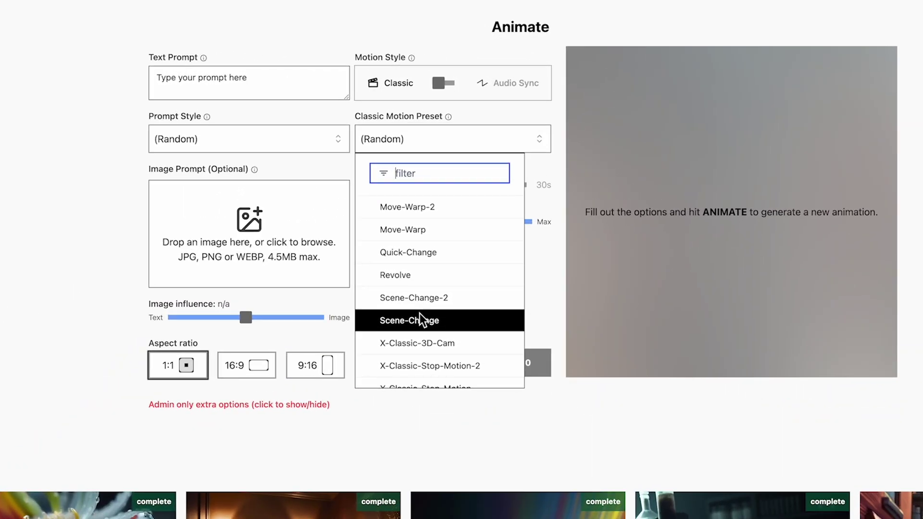
left_click(71, 281)
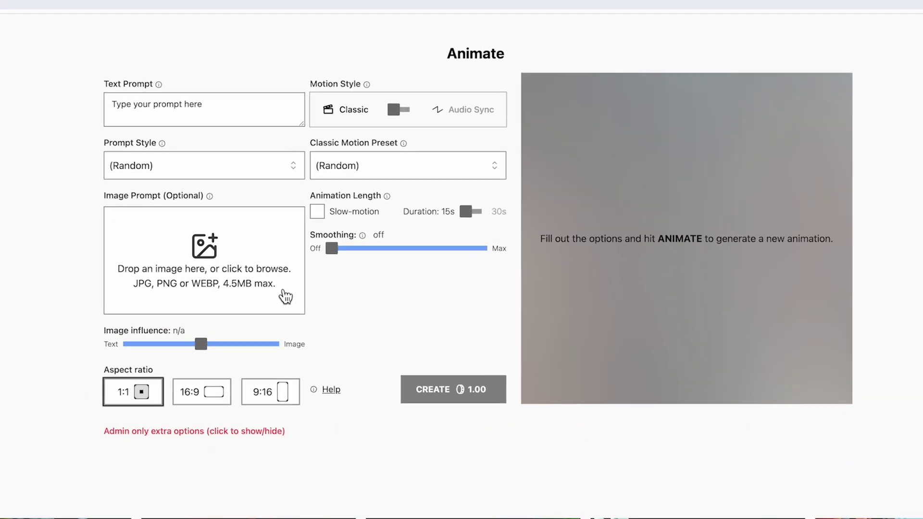
Switch the motion style to Audio Sync and paste in the mystical flower text prompt
left_click(400, 110)
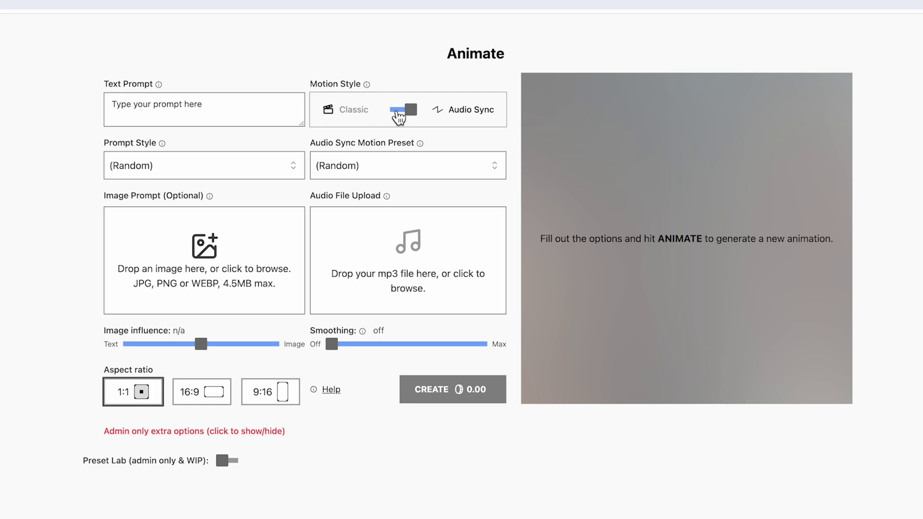
left_click(181, 117)
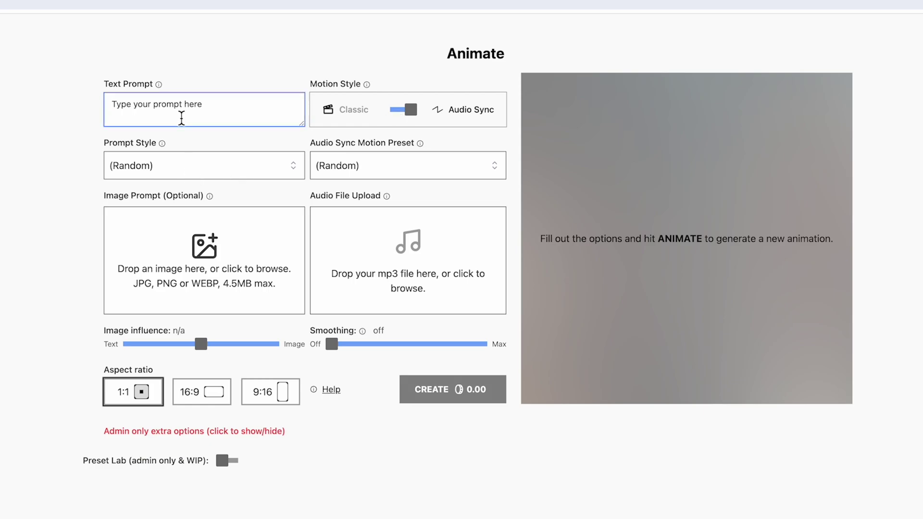
type("Mystical otherworldy flower, translucent metallic petals, dew droplets, volumetric lighting, refraction, macrophotography, incredible detail, amazing textures, depth of field")
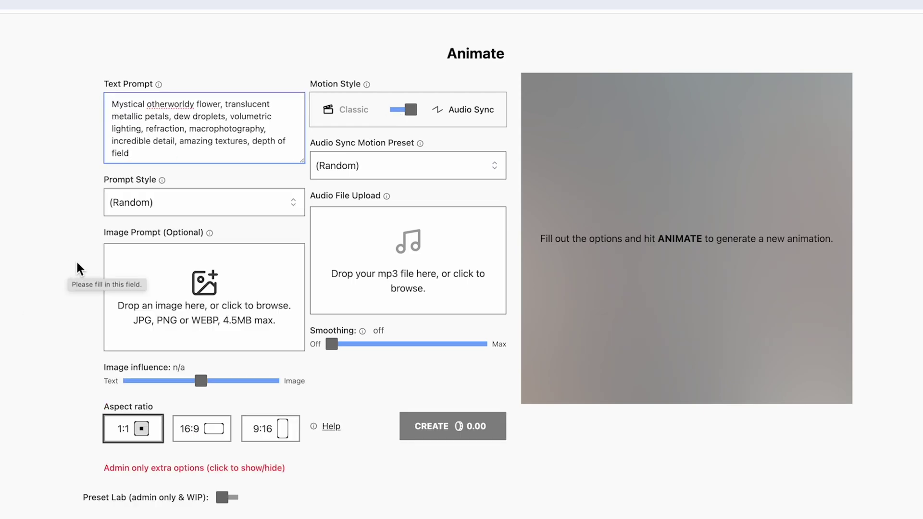
Choose X-Cinematic as the prompt style
left_click(204, 203)
type("c")
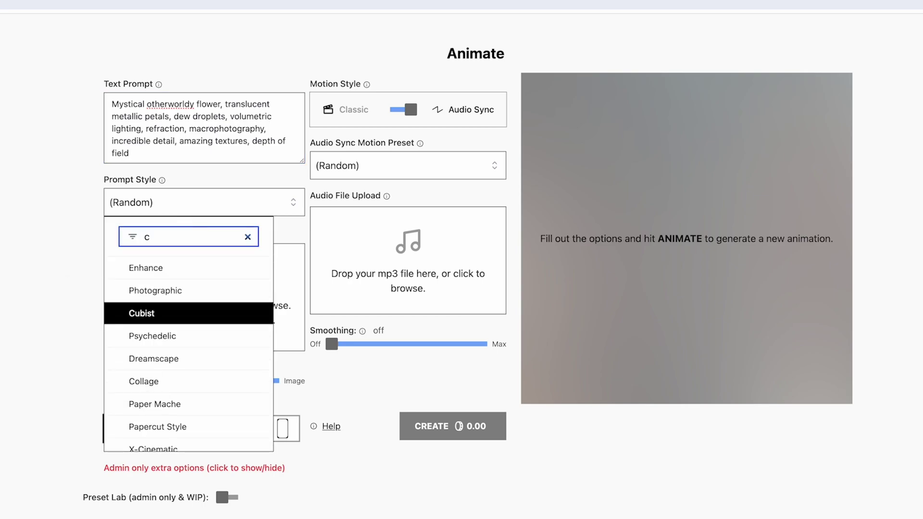
type("in")
left_click(182, 266)
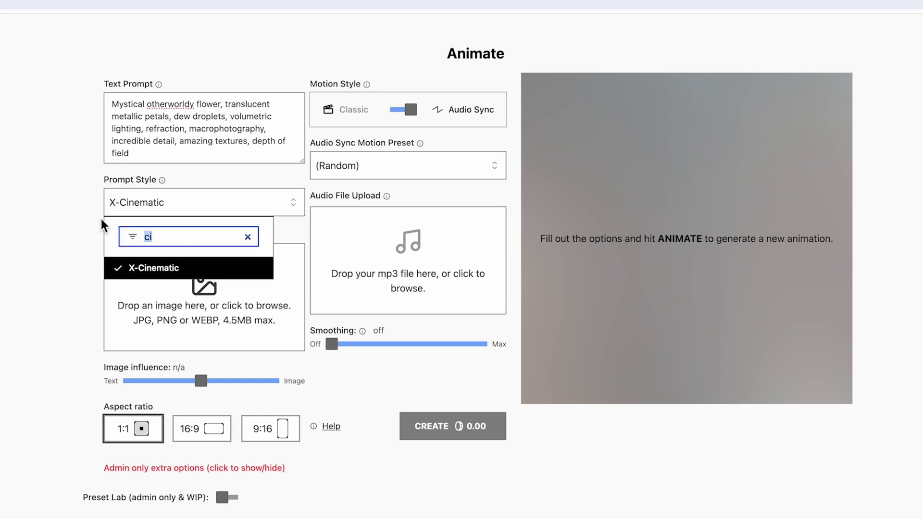
type("no")
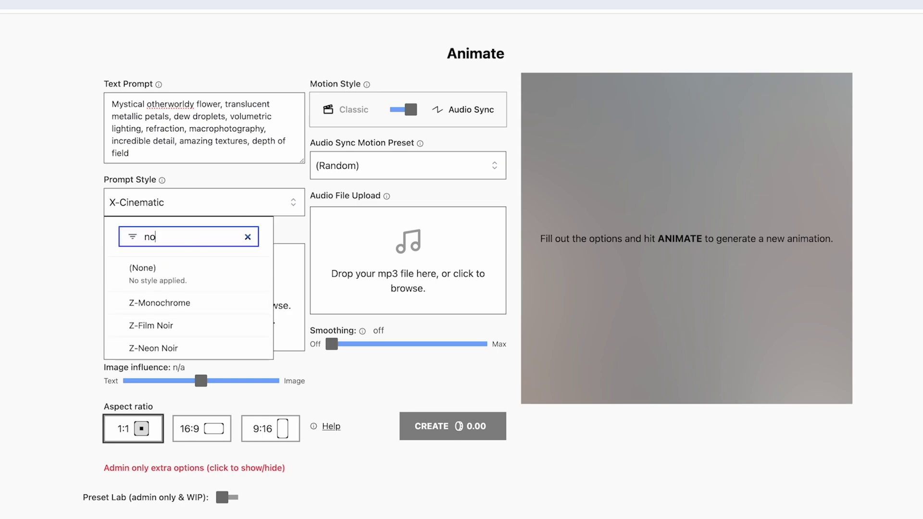
left_click(142, 281)
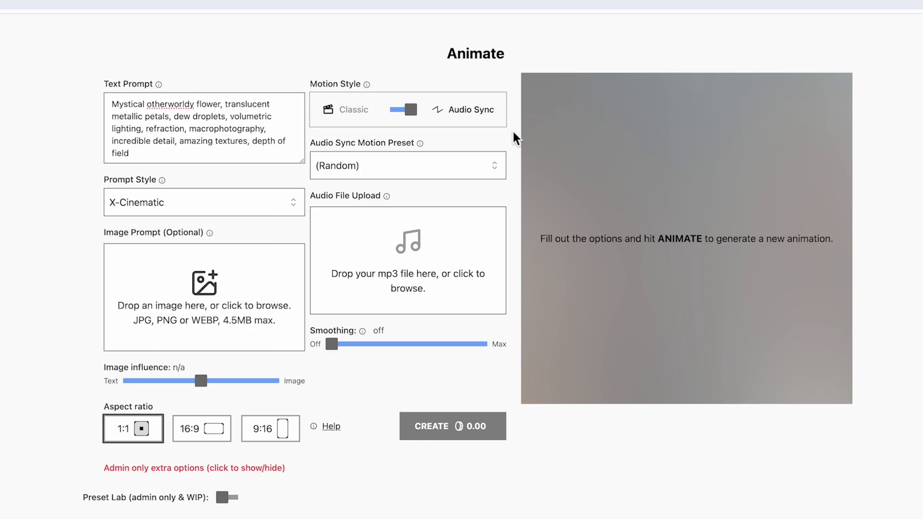
Upload Digital Fractures.mp3 from the Downloads folder as the audio file
left_click(418, 263)
scroll(353, 400, "down", 3)
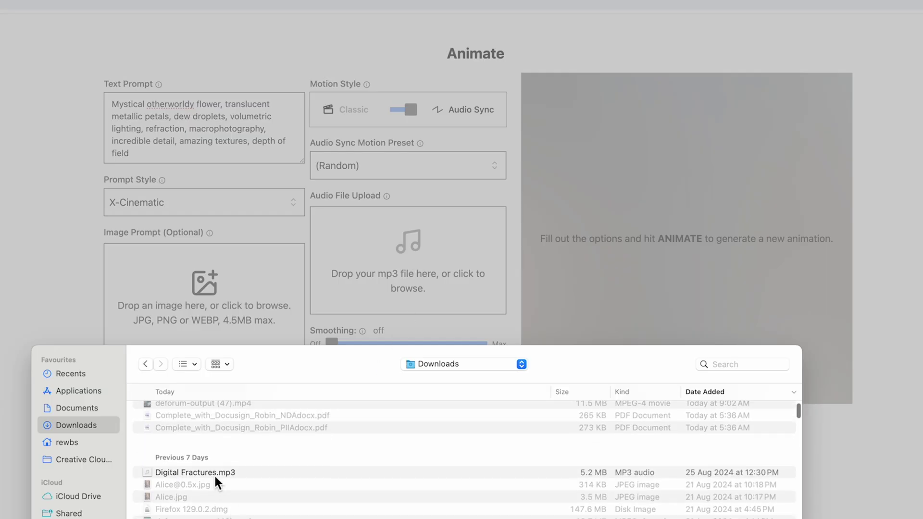
double_click(195, 473)
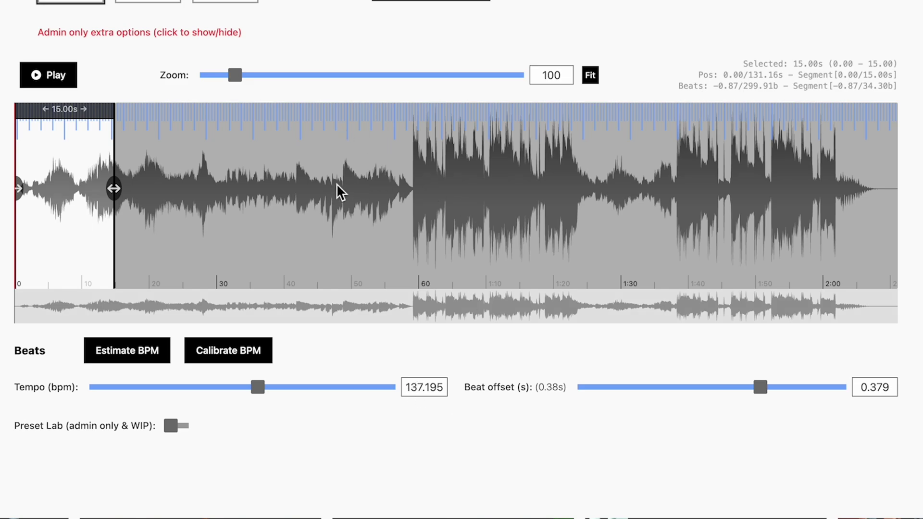
Preview the track from about 58 seconds and set the tempo to 70 BPM
left_click(403, 191)
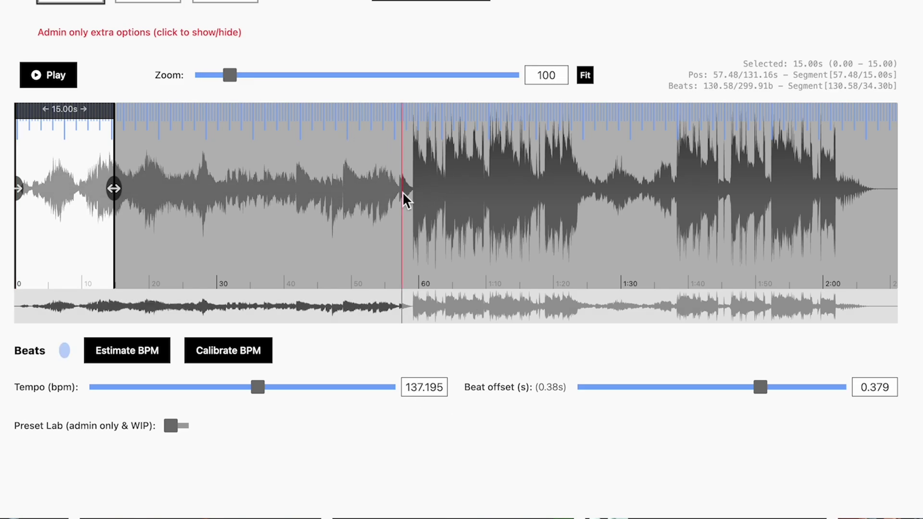
left_click_drag(404, 194, 407, 194)
key("space")
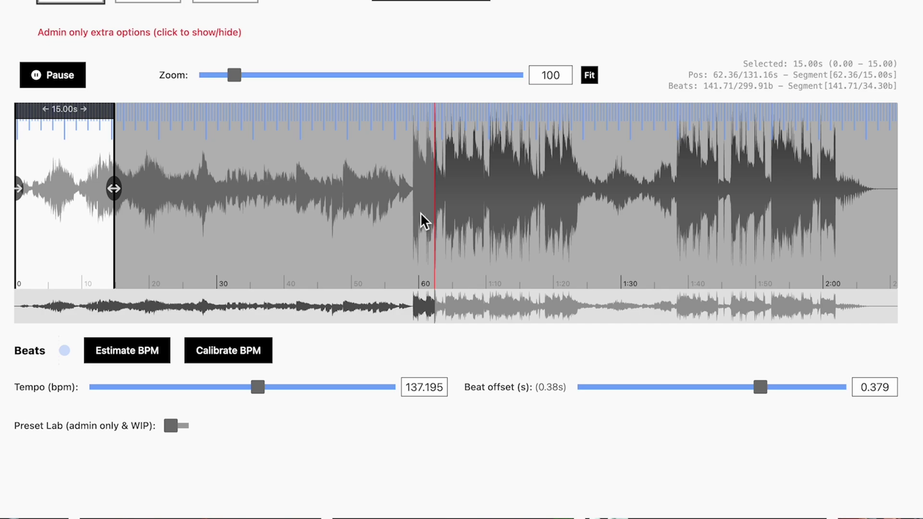
key("space")
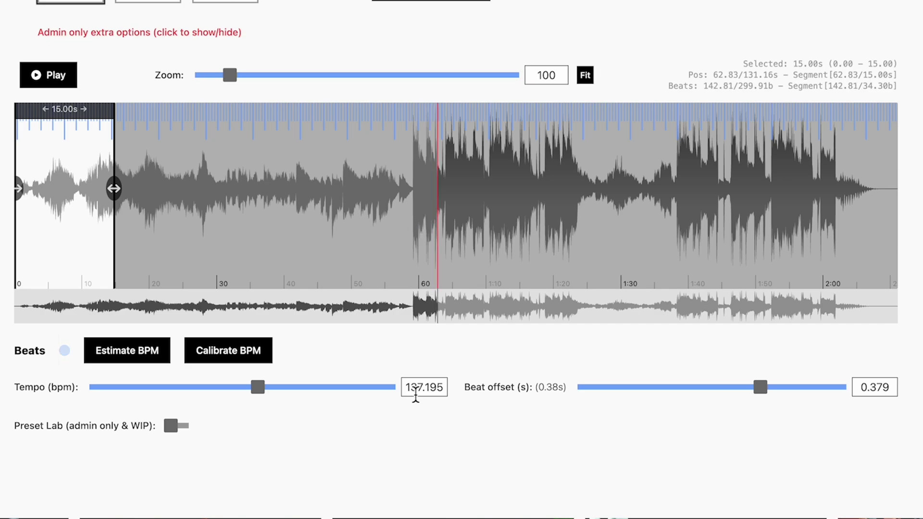
double_click(416, 390)
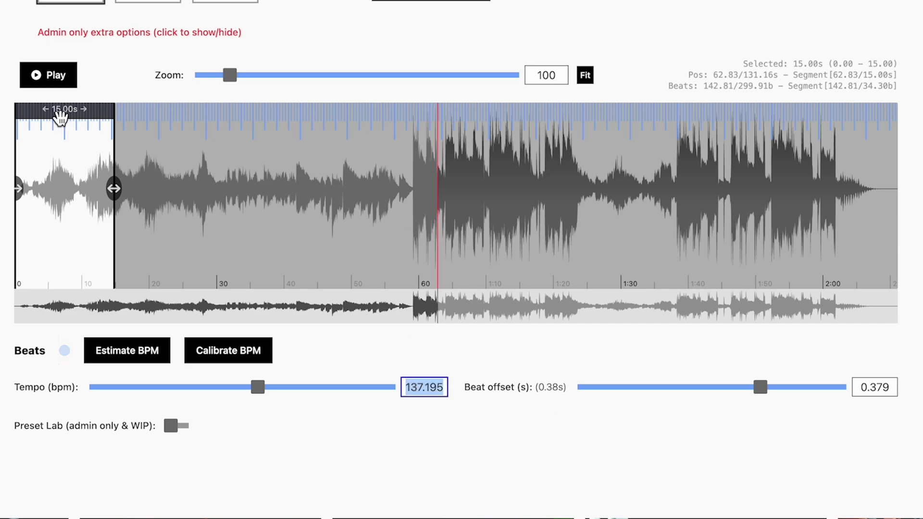
type("70")
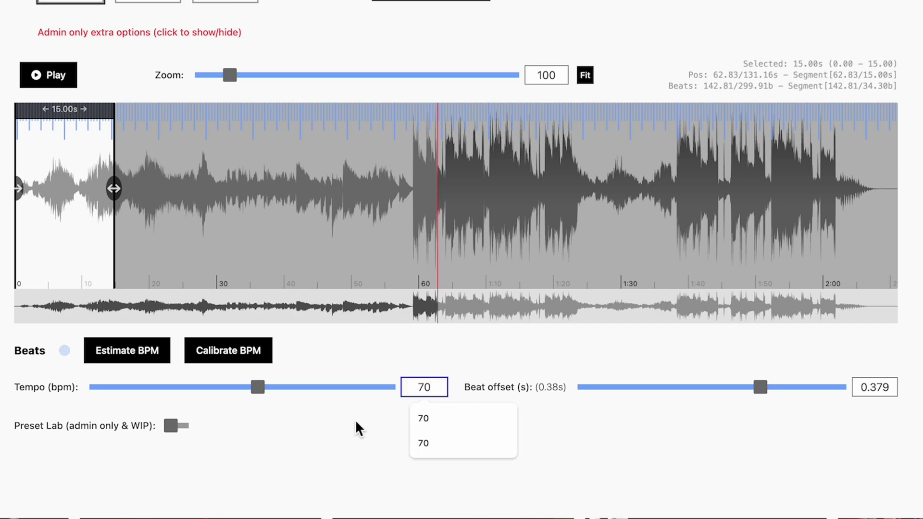
key("Return")
scroll(236, 77, "up", 1)
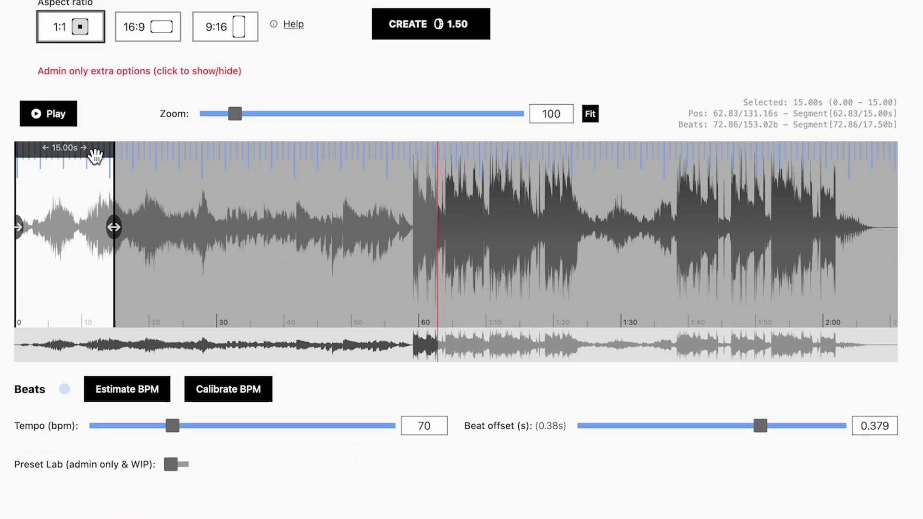
Place the 15-second section at 57.44 s, fit it, and set beat offset to 0.08
left_click_drag(76, 149, 456, 174)
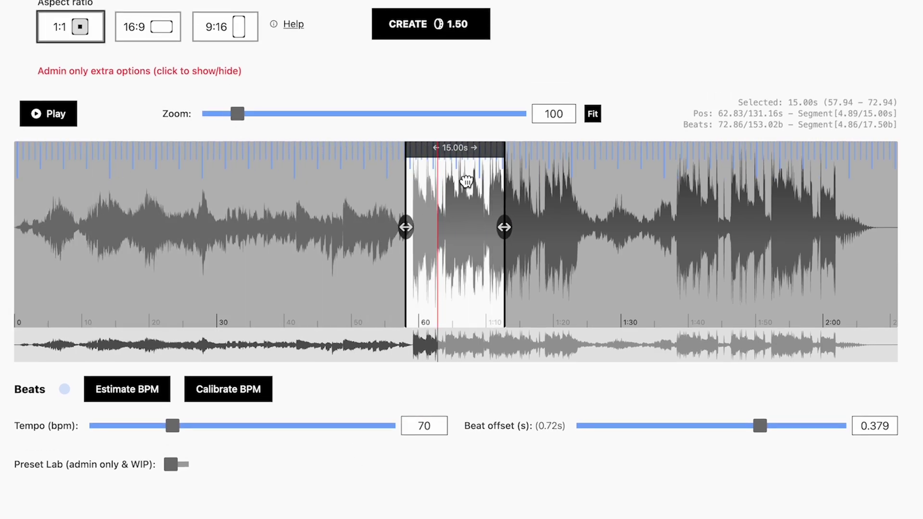
left_click(590, 113)
key("space")
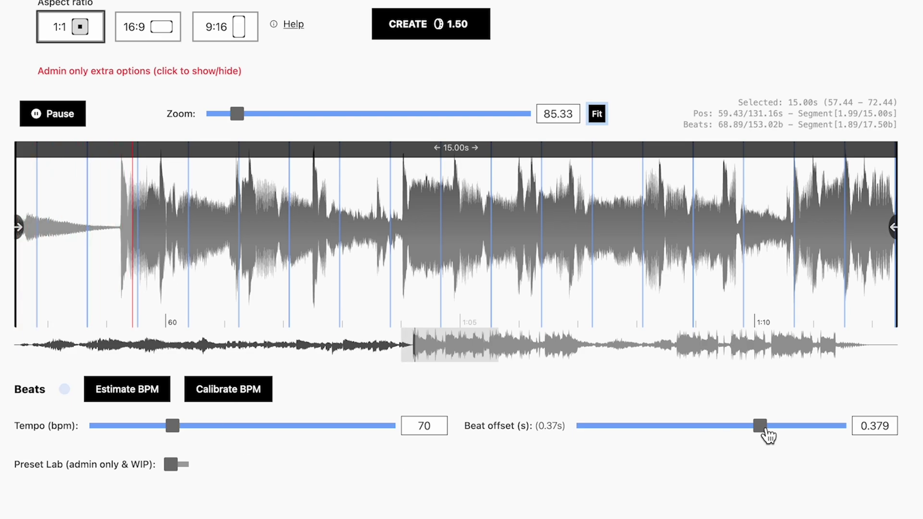
left_click_drag(761, 428, 729, 437)
scroll(462, 289, "down", 3)
scroll(462, 289, "up", 2)
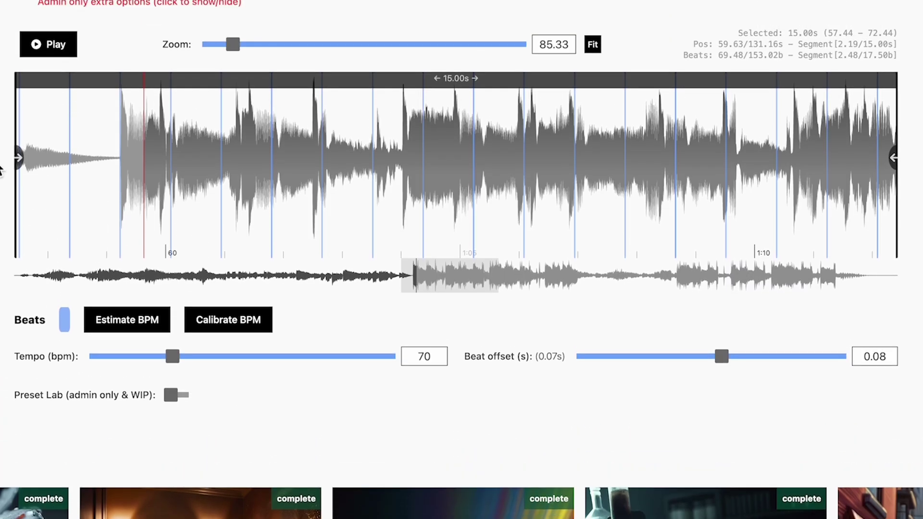
scroll(99, 184, "up", 1)
left_click(98, 186)
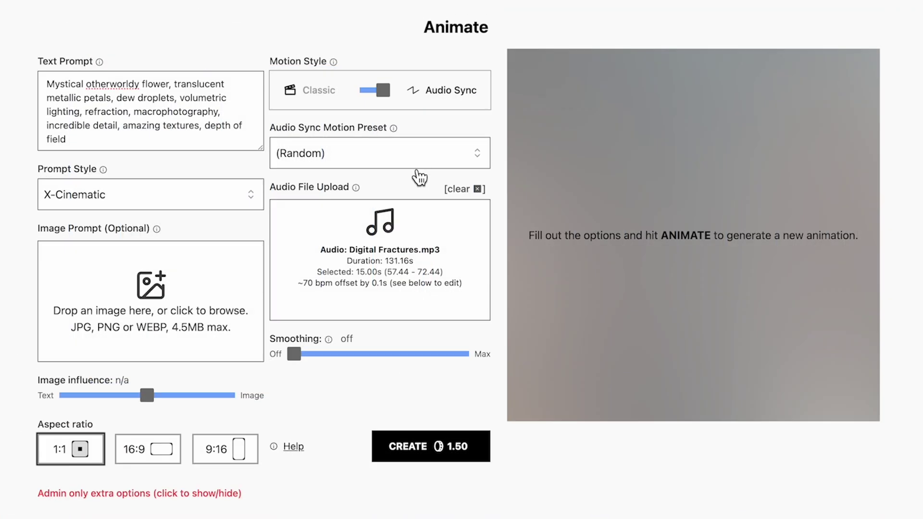
Select x-Event-Scan-Around from the audio sync motion preset list
left_click(412, 162)
scroll(370, 346, "down", 1)
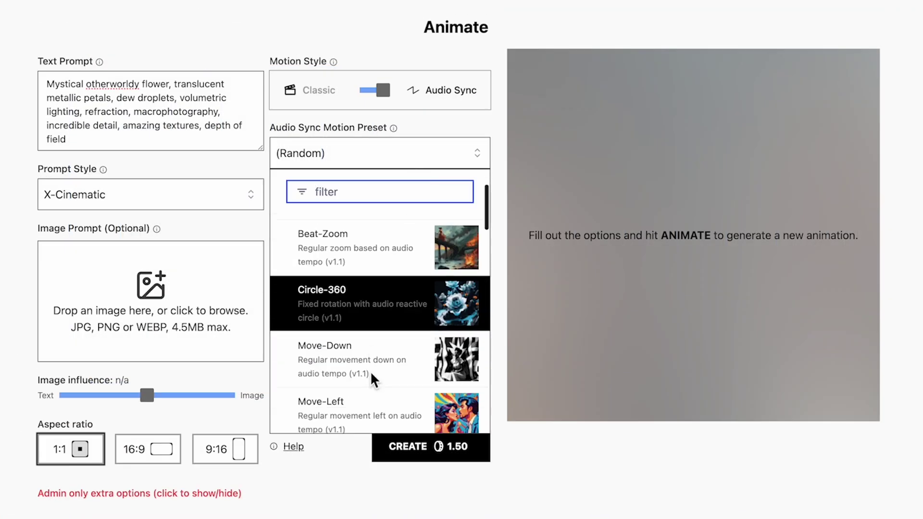
scroll(370, 347, "down", 2)
type("event")
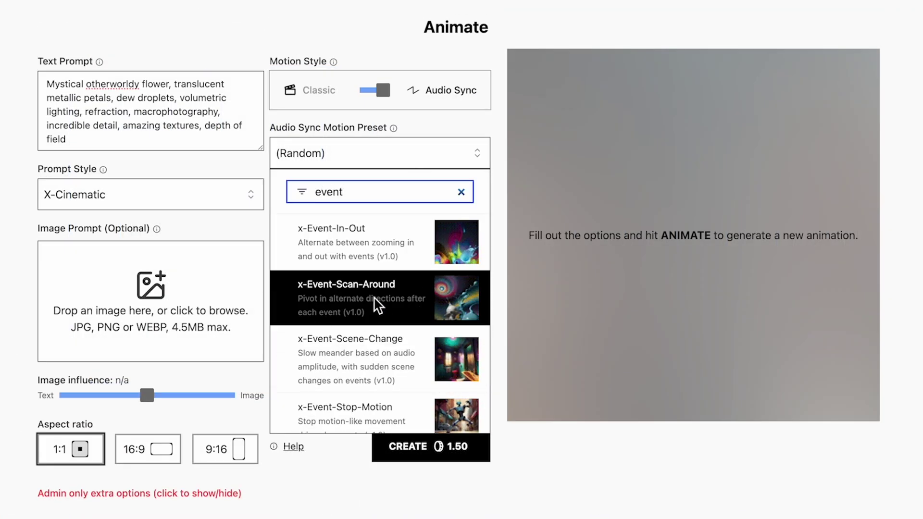
left_click(376, 305)
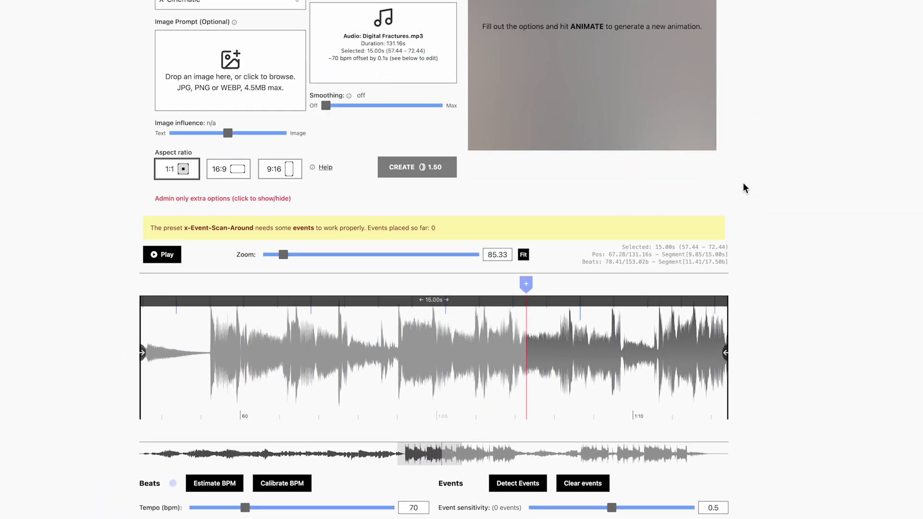
scroll(745, 188, "down", 3)
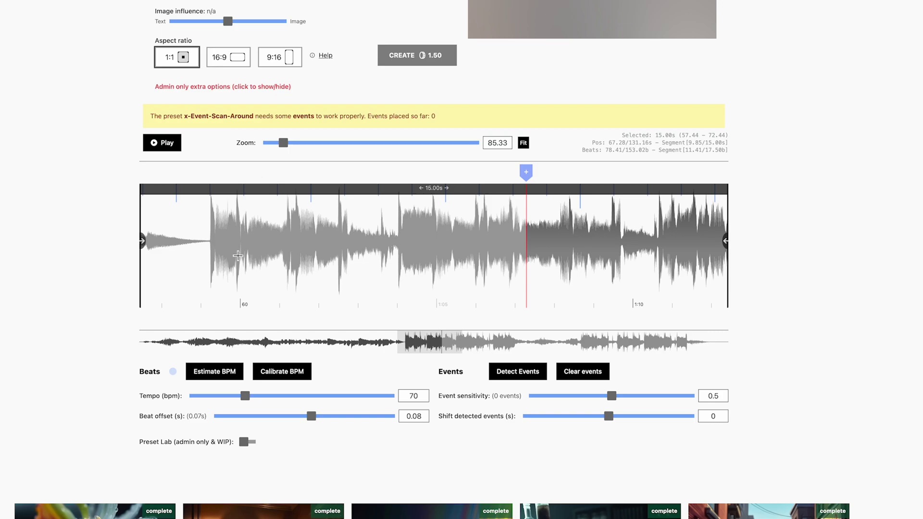
Mark events at the first loud onset and the next hit, then play back to check
left_click(211, 255)
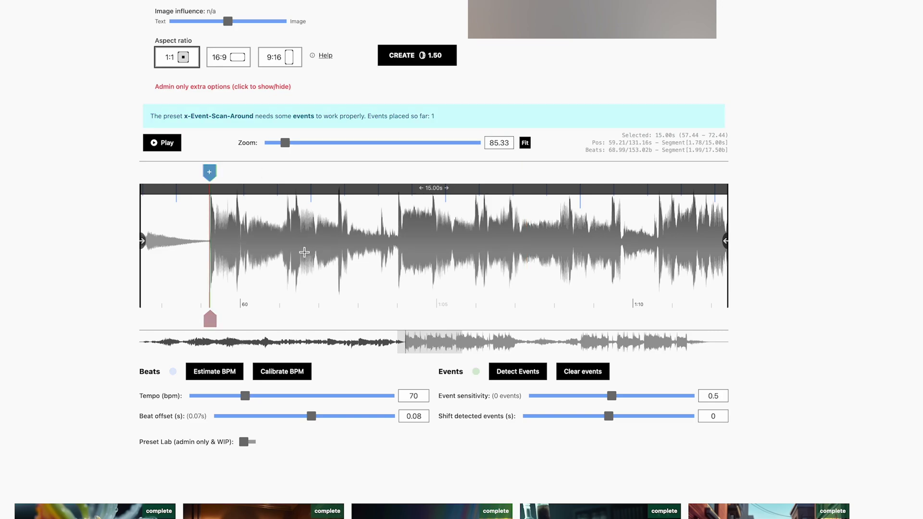
left_click(301, 217)
left_click(289, 208)
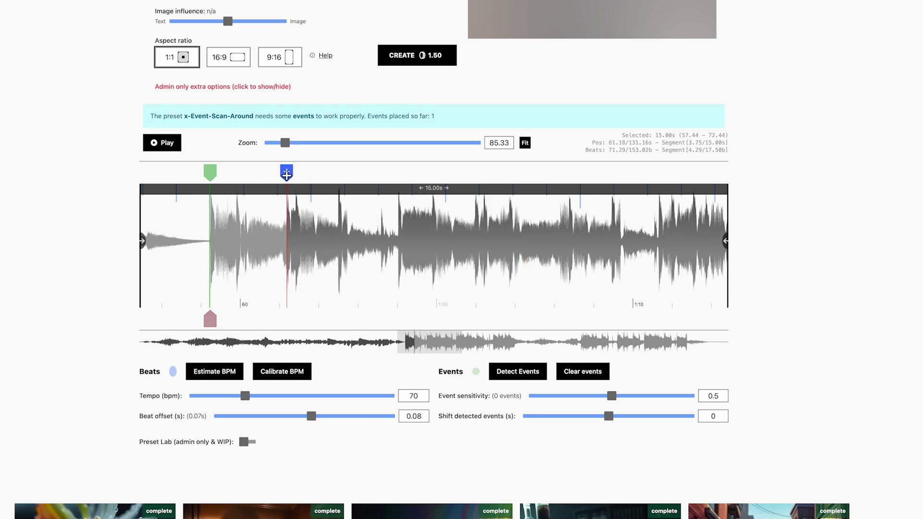
left_click(195, 224)
key("space")
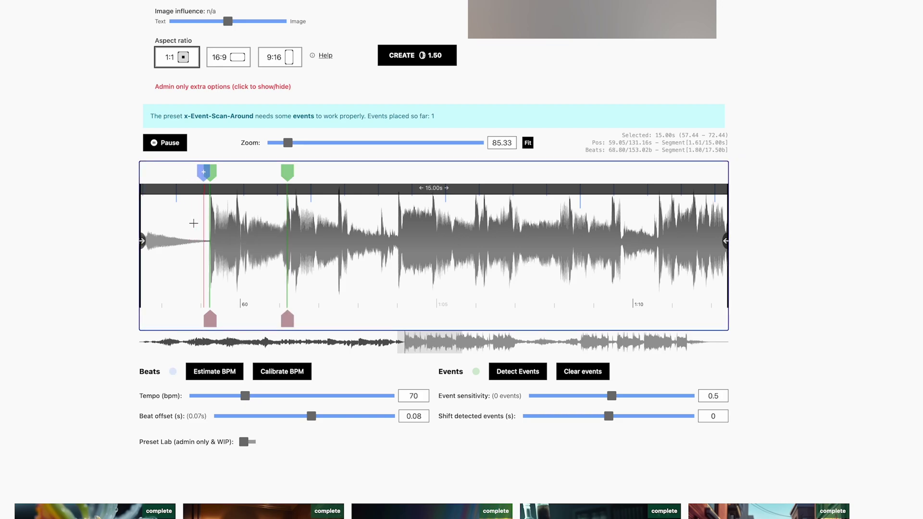
key("space")
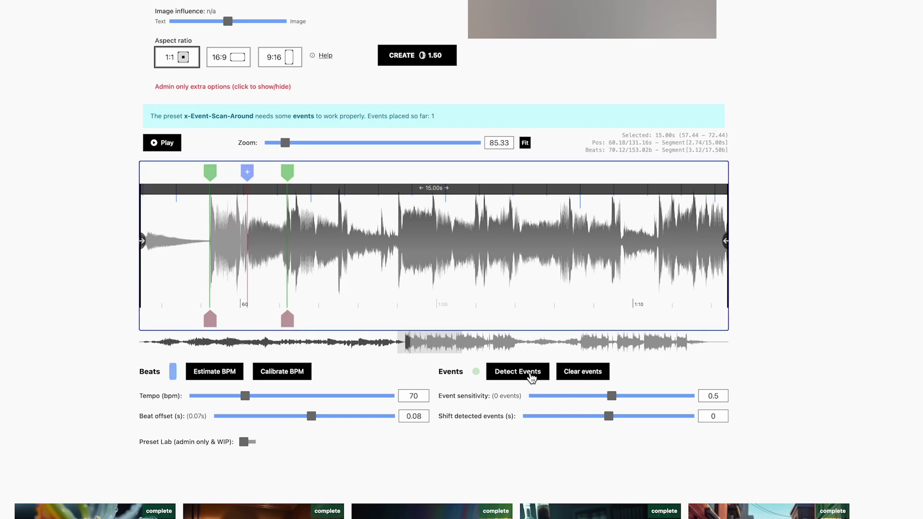
Auto-detect events, clear them, and redetect with event sensitivity lowered to 0.28
left_click(515, 372)
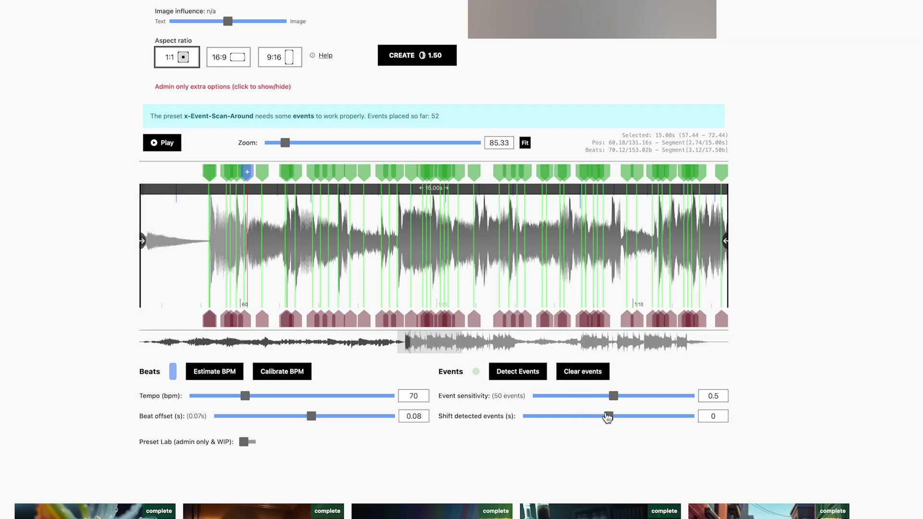
mouse_move(614, 396)
left_mouse_down()
mouse_move(553, 396)
mouse_move(596, 396)
left_mouse_up()
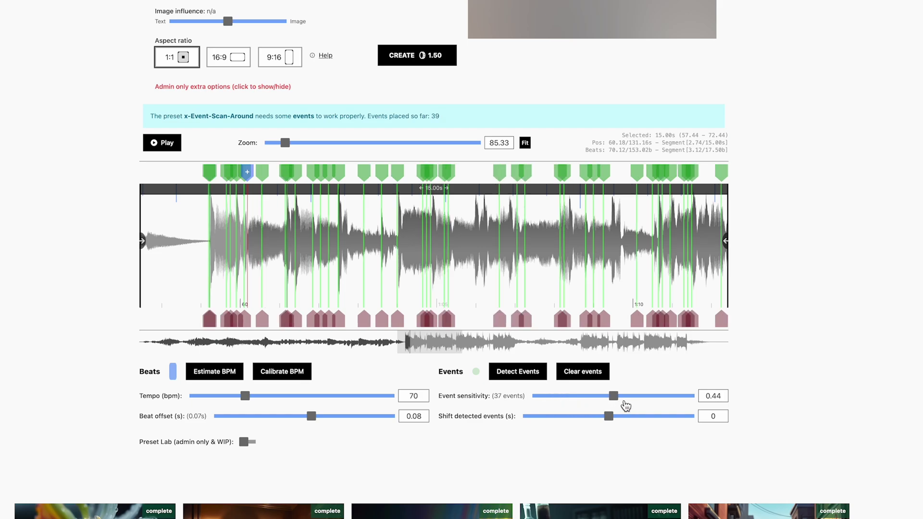
left_click(584, 372)
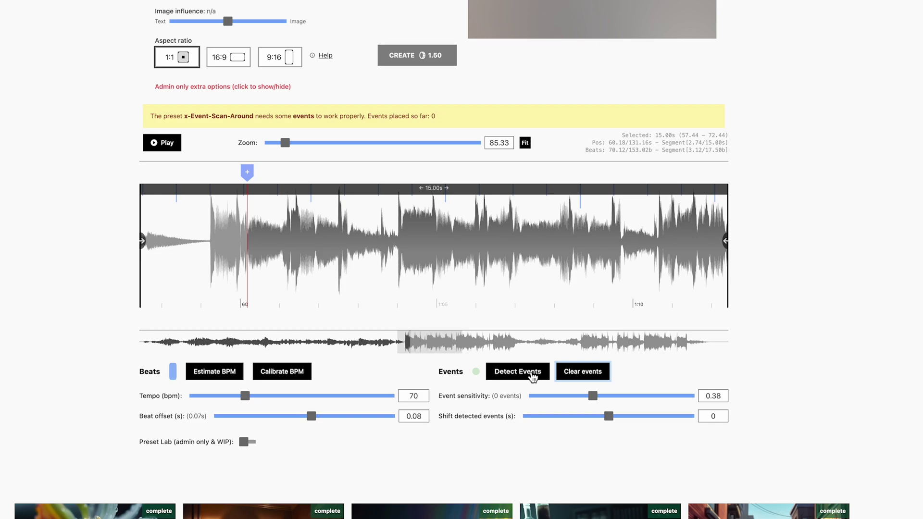
left_click(535, 374)
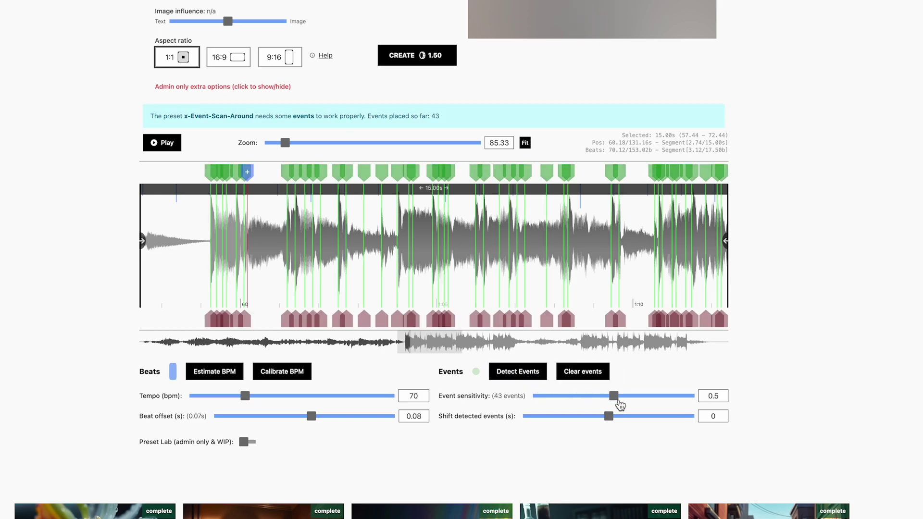
left_click_drag(612, 397, 582, 396)
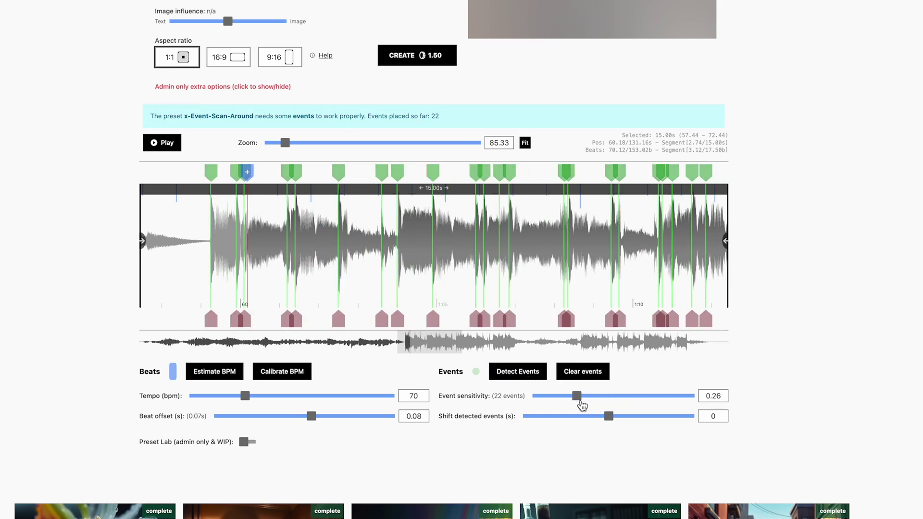
scroll(242, 231, "down", 5)
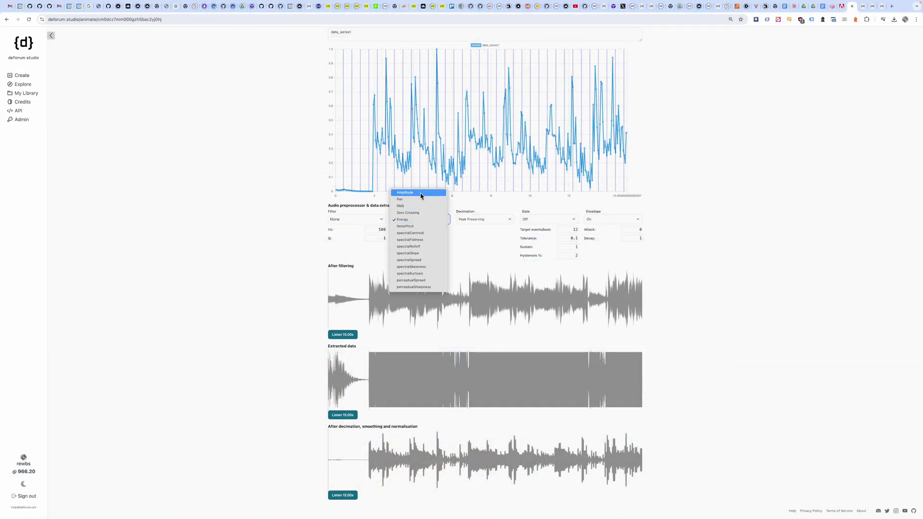
left_click(421, 195)
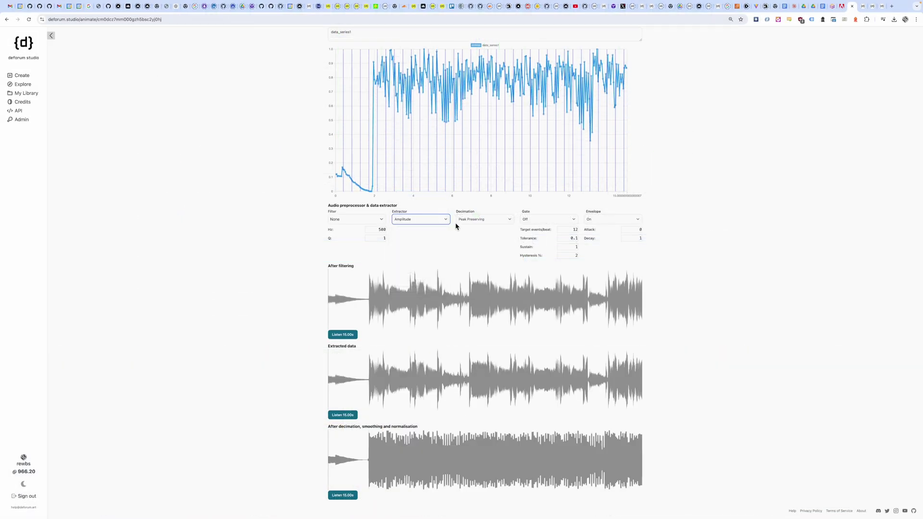
left_click(443, 220)
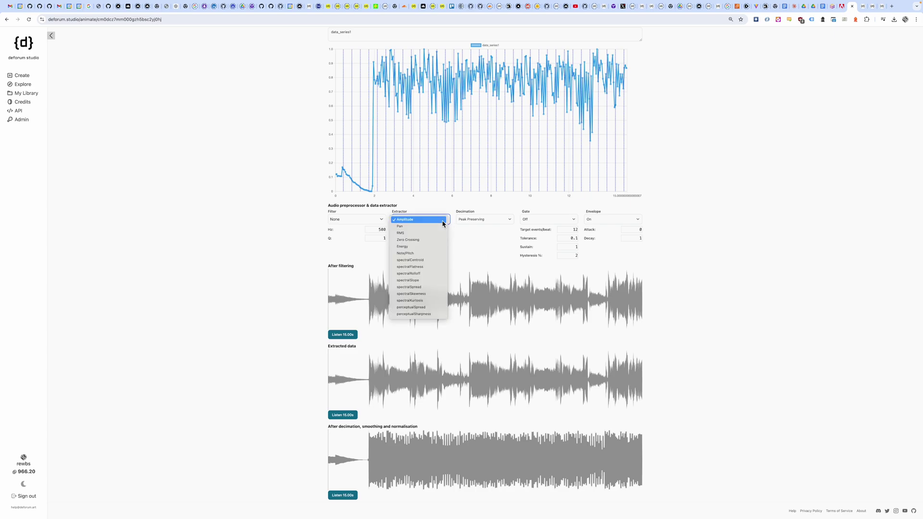
left_click(426, 249)
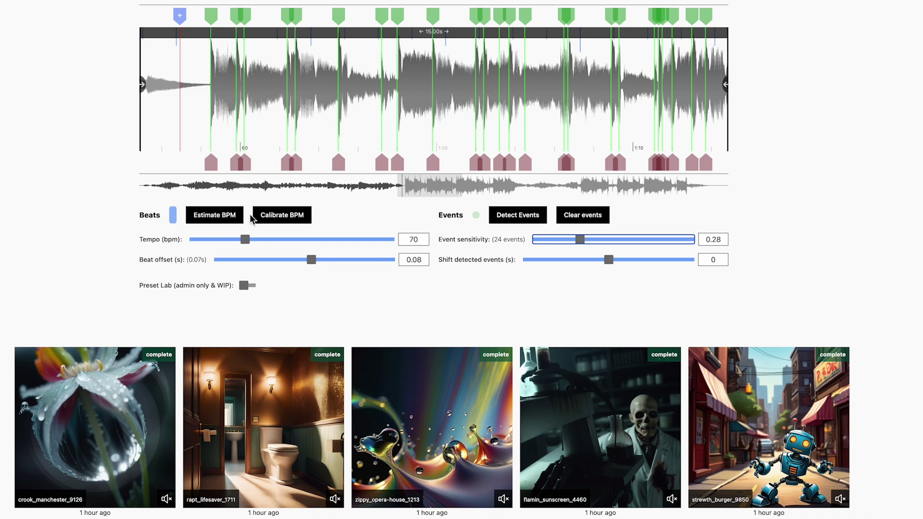
scroll(250, 215, "up", 1)
Add three on-beat events with the E key during playback
key("space")
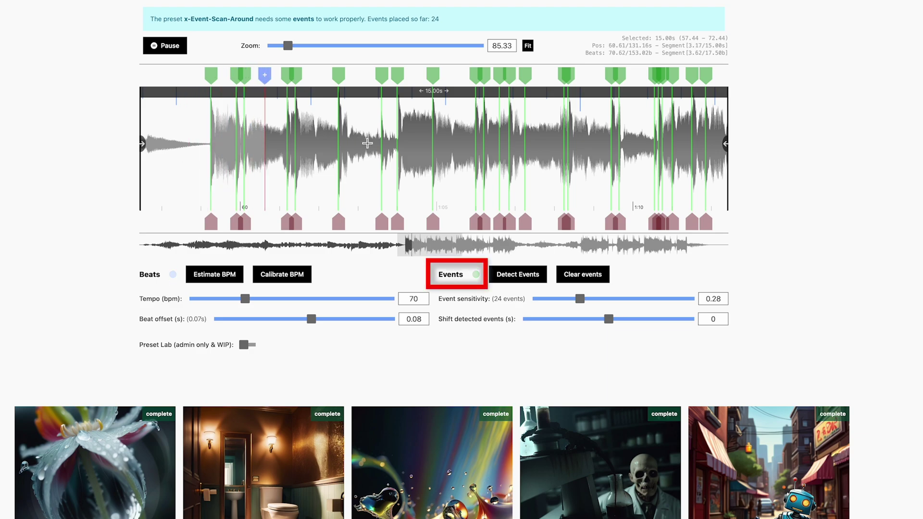
key("e")
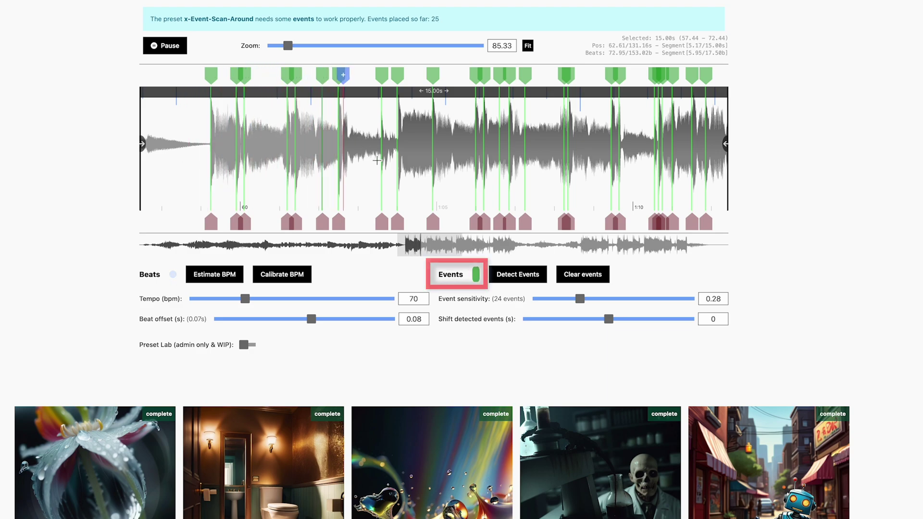
key("e")
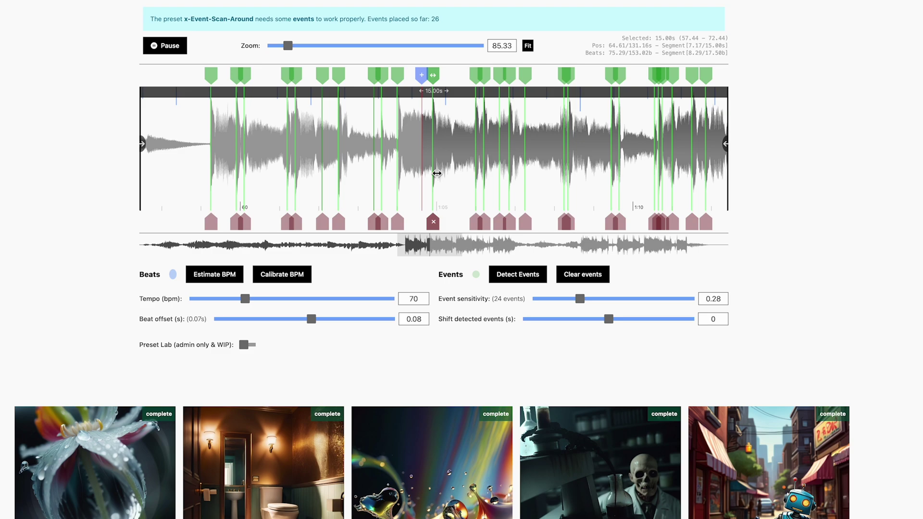
key("e")
key("space")
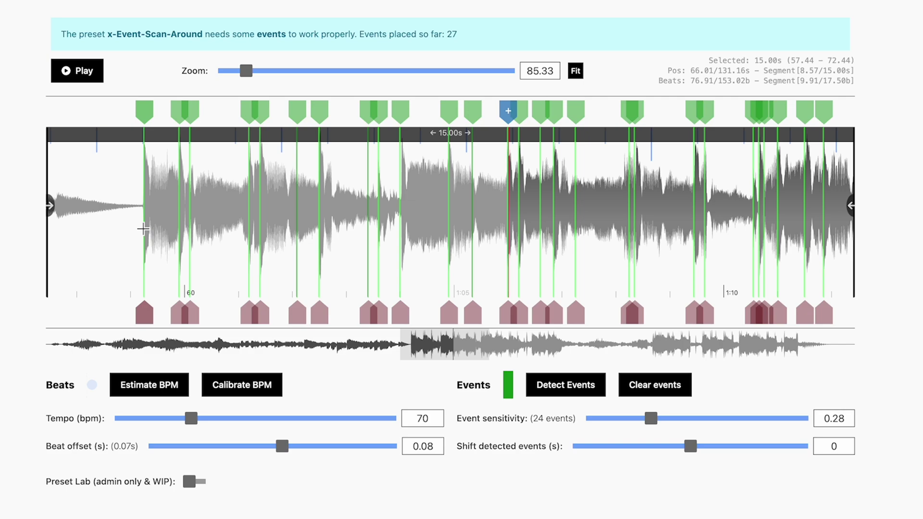
Review timing from the start, shift one event onto the beat, and delete a misplaced one
left_click(144, 230)
key("space")
key("space")
left_click_drag(296, 312, 285, 313)
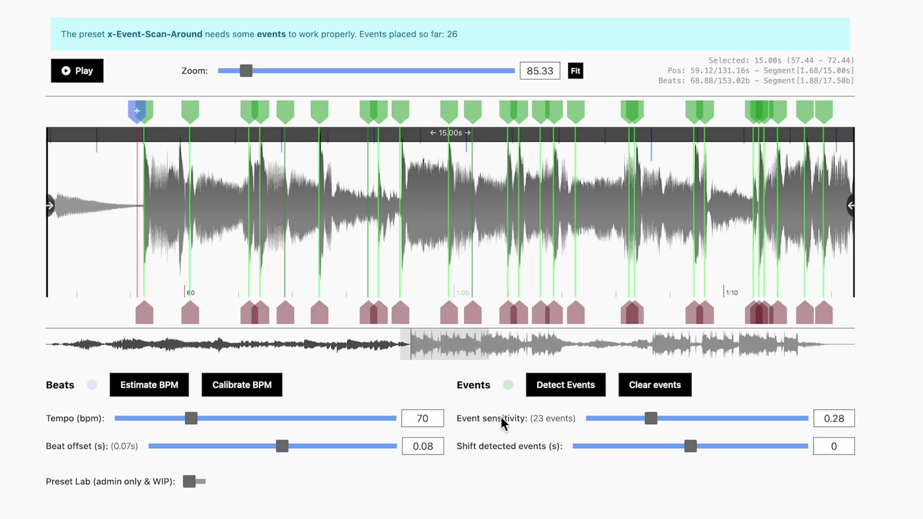
key("space")
key("space")
left_click(369, 312)
key("space")
key("space")
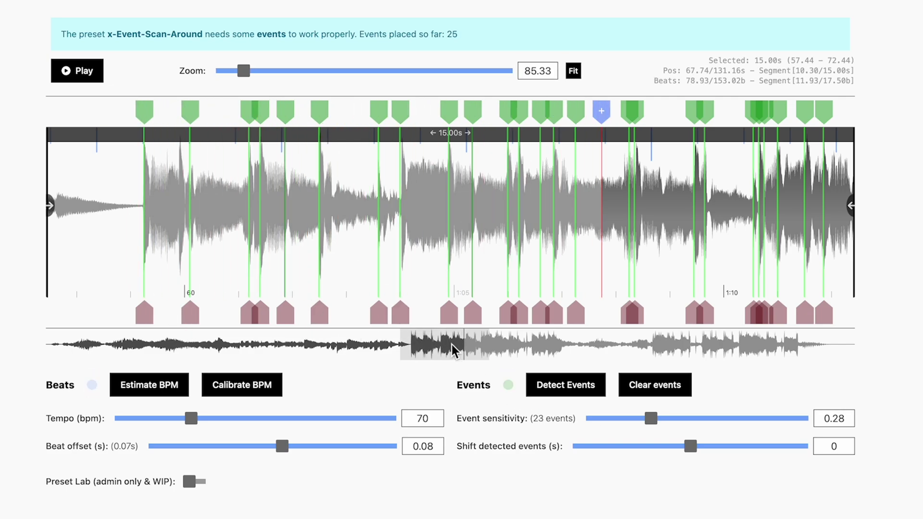
key("space")
Delete the extra and duplicate event markers around 1:10 and later in the clip
key("space")
left_click(605, 277)
key("space")
key("space")
left_click(699, 314)
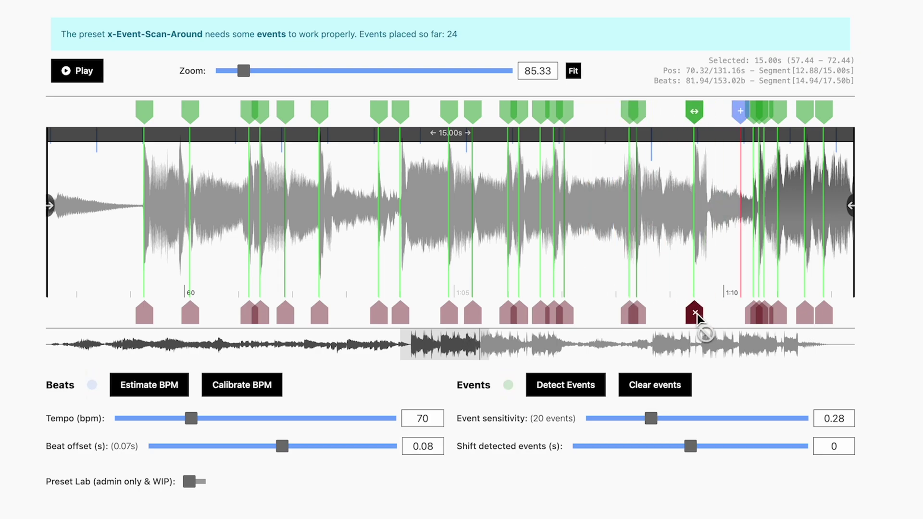
key("space")
left_click(761, 313)
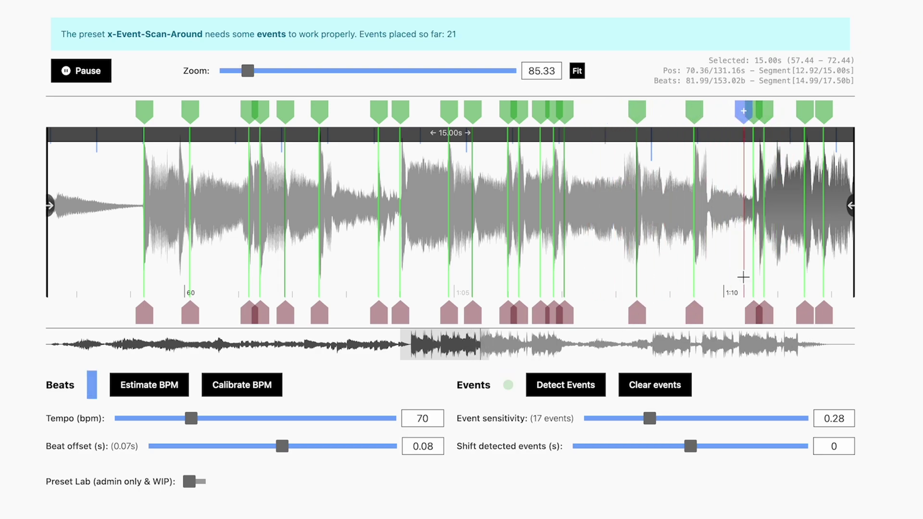
key("space")
key("space")
key("space")
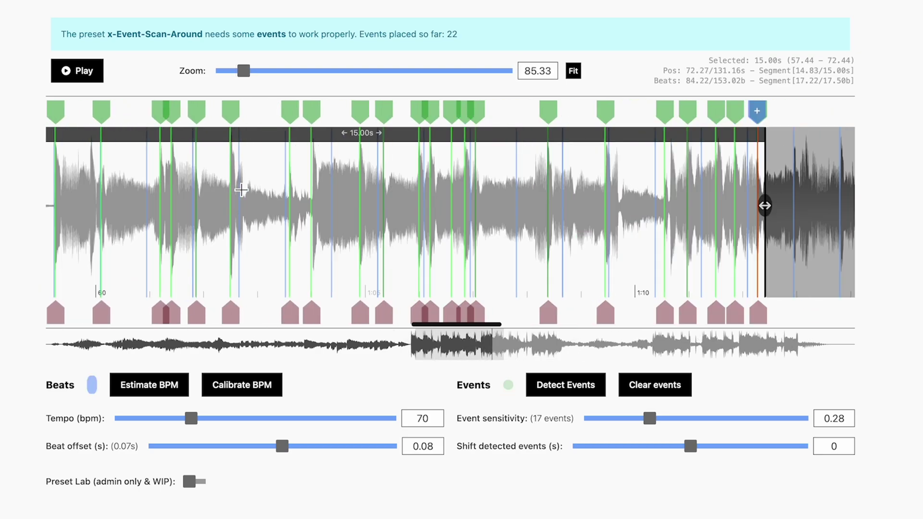
Add events near the clip's end and around 1:08, reaching 23 events
left_click(577, 70)
key("space")
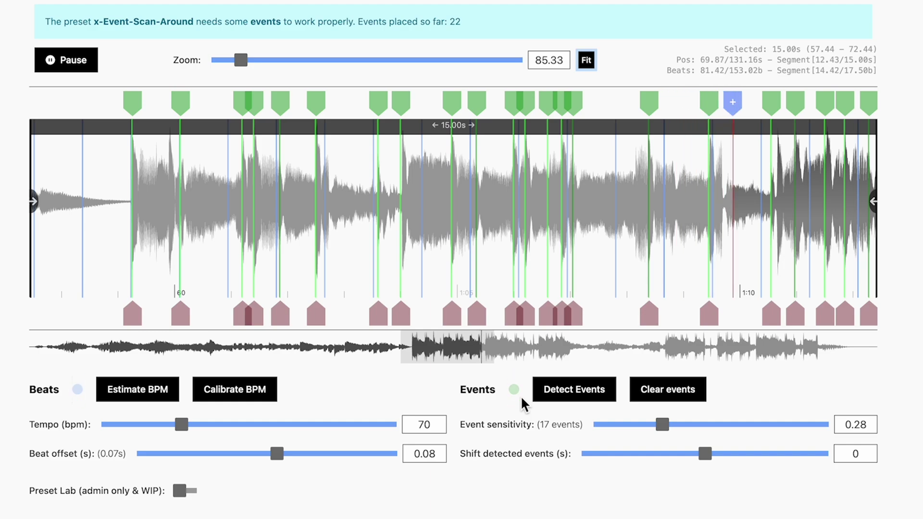
key("space")
left_click(637, 226)
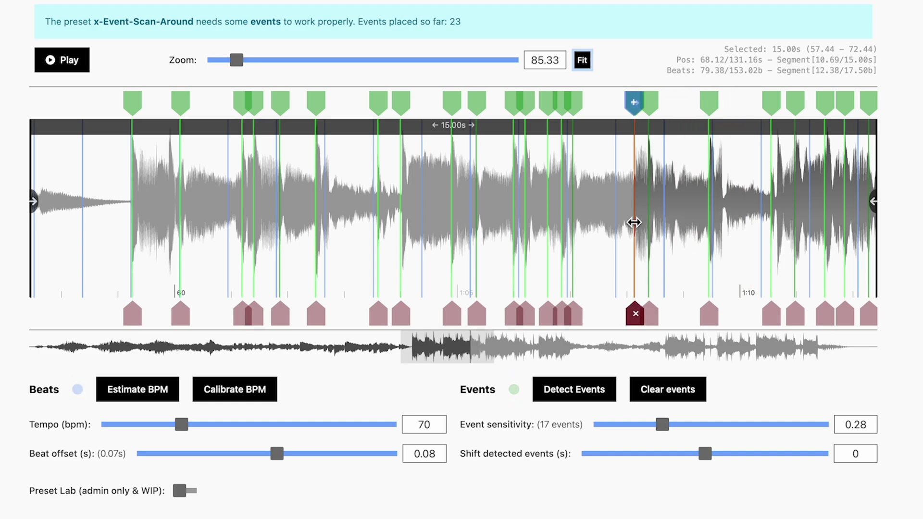
key("space")
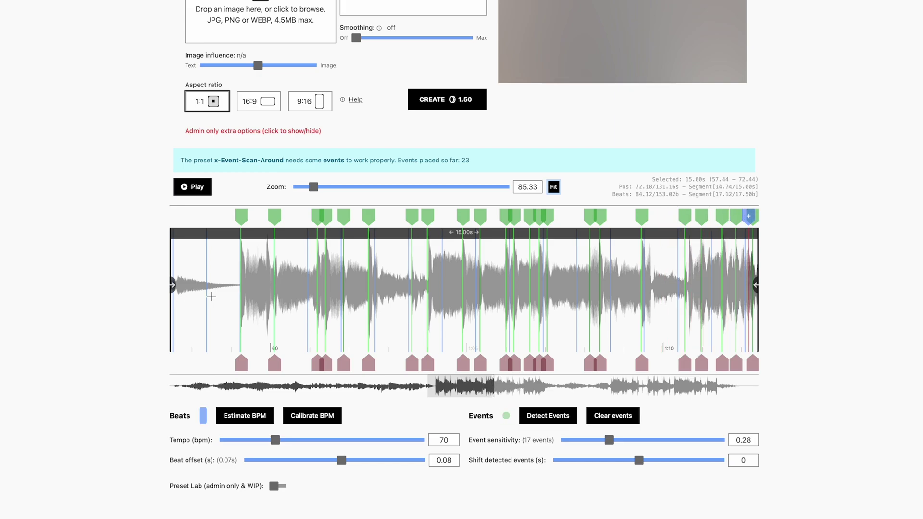
scroll(462, 288, "up", 5)
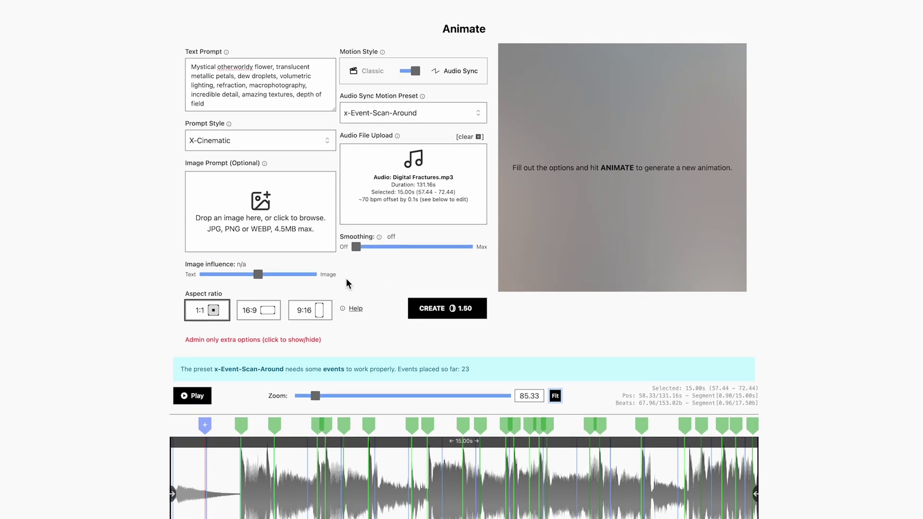